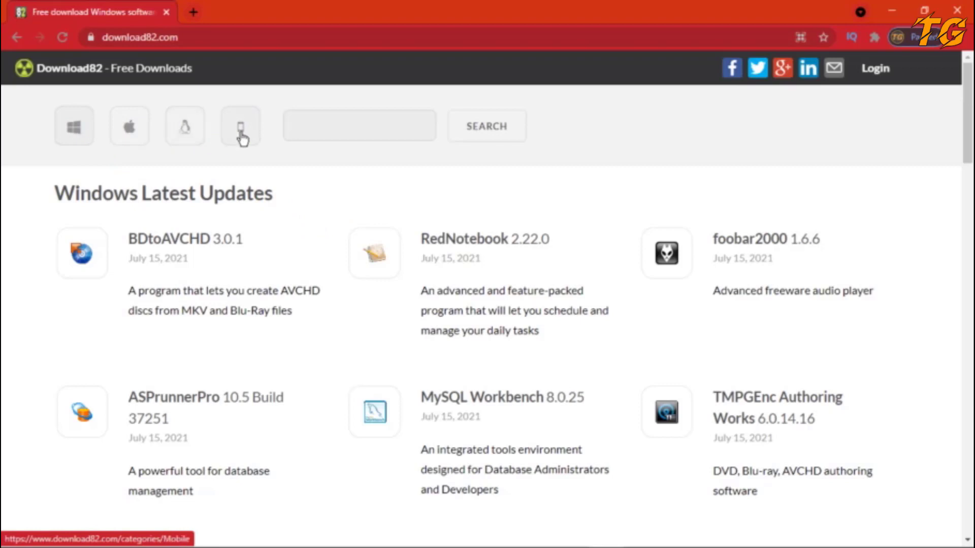
- Open KeyLemon from last week's top Windows downloads and start its free download
{"action": "left_click", "coordinate": [77, 136]}
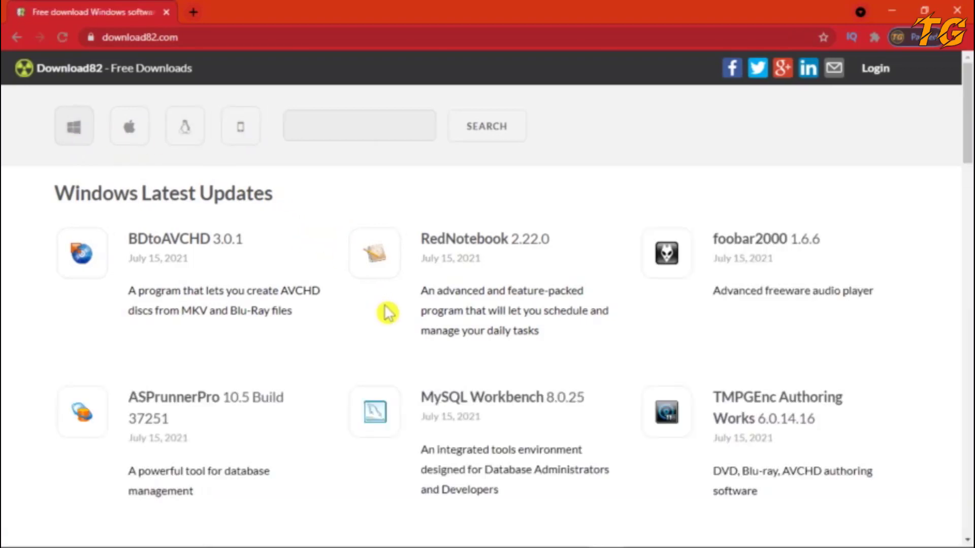
{"action": "scroll", "coordinate": [401, 340], "scroll_direction": "down", "scroll_amount": 5}
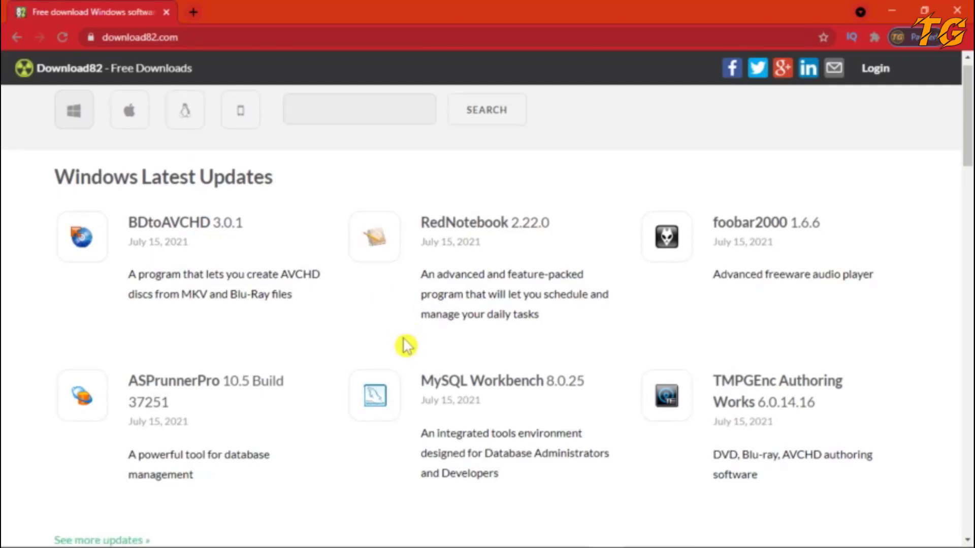
{"action": "scroll", "coordinate": [406, 345], "scroll_direction": "down", "scroll_amount": 3}
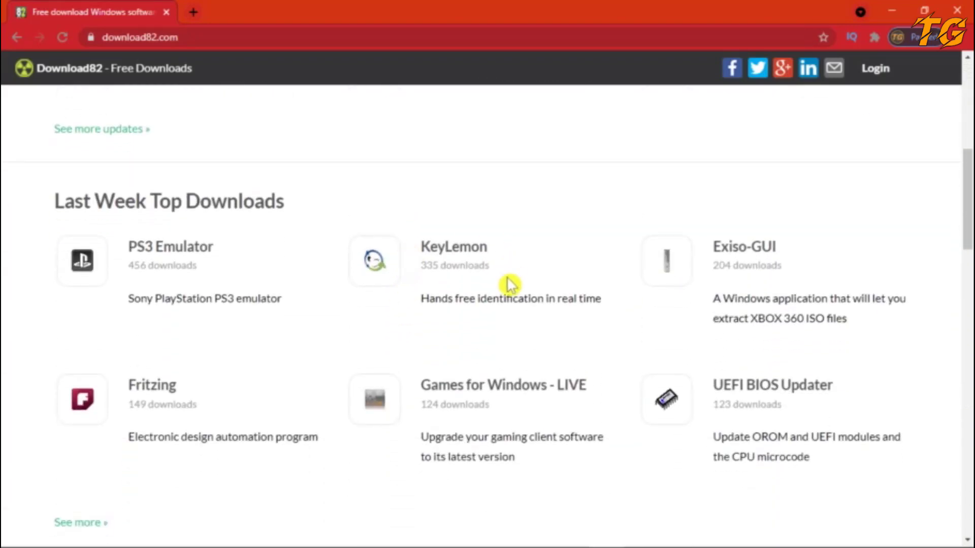
{"action": "left_click", "coordinate": [501, 253]}
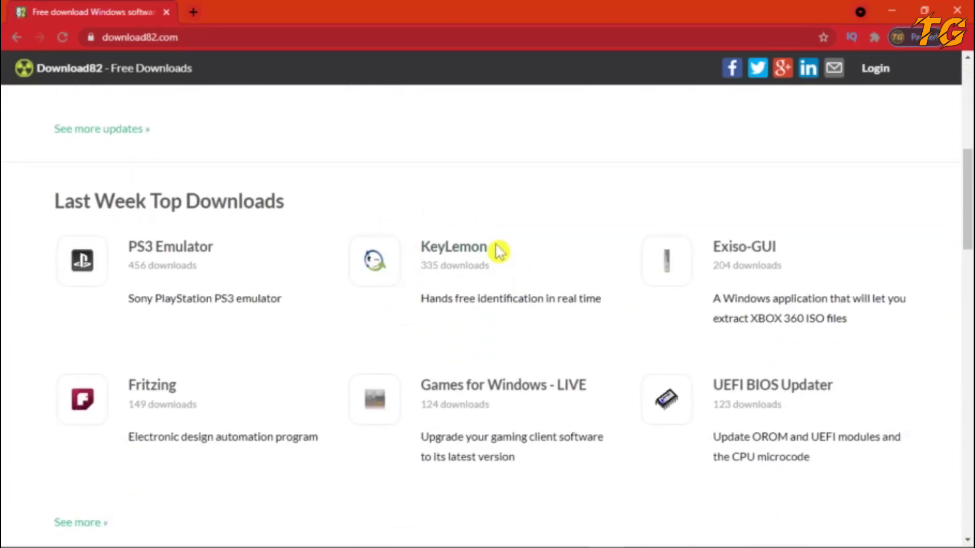
{"action": "left_click", "coordinate": [461, 252]}
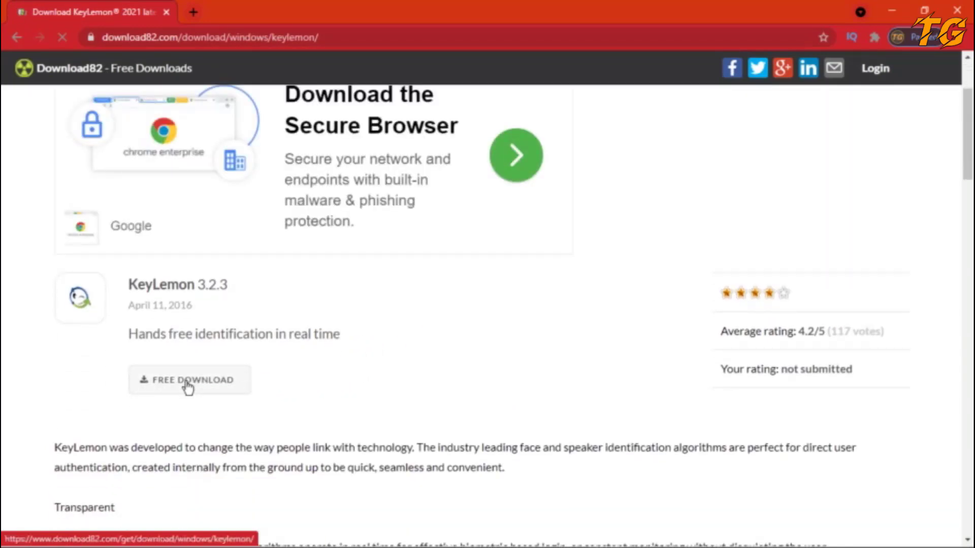
{"action": "left_click", "coordinate": [188, 386]}
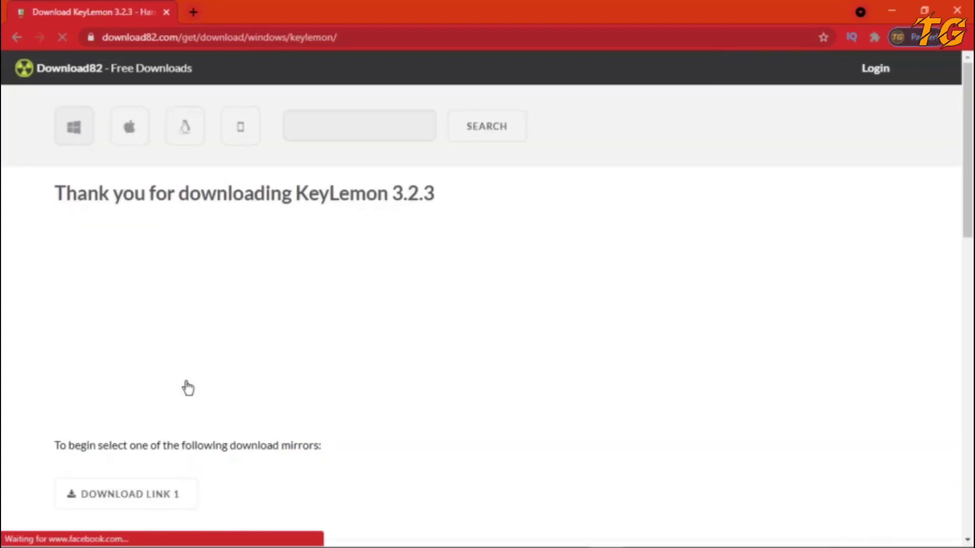
{"action": "scroll", "coordinate": [175, 392], "scroll_direction": "down", "scroll_amount": 3}
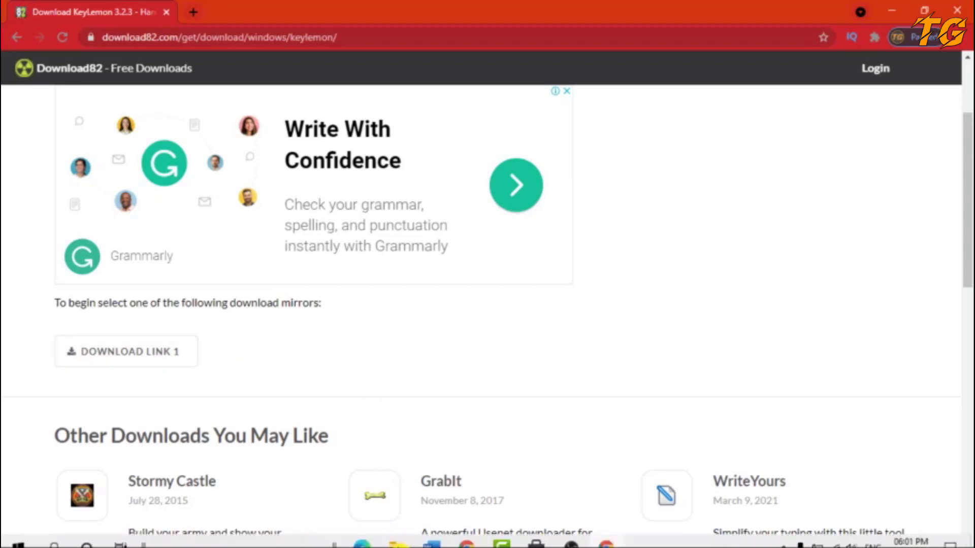
- Switch to the Downloads folder in File Explorer and run kl-3.2.3-windows-setup.exe, allowing it to make changes
{"action": "left_click", "coordinate": [397, 533]}
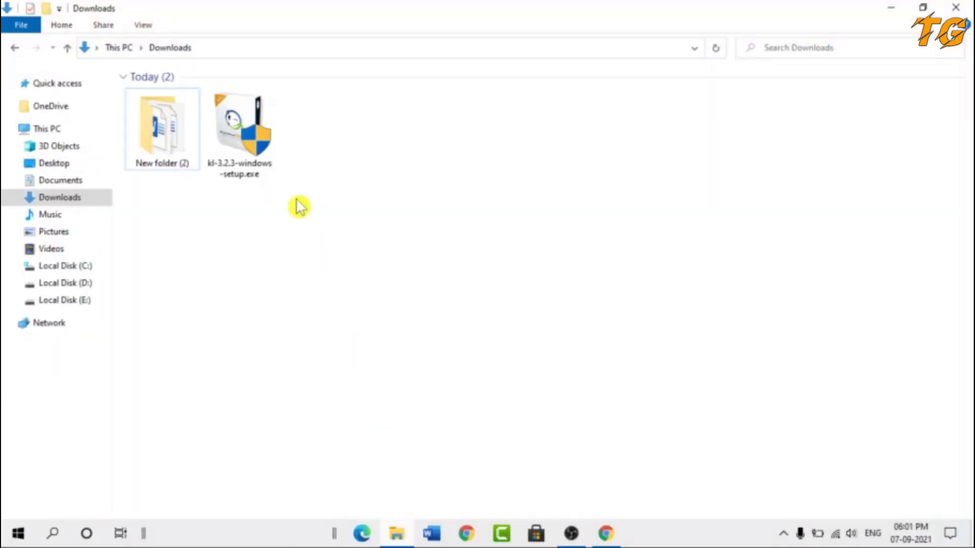
{"action": "left_click", "coordinate": [258, 165]}
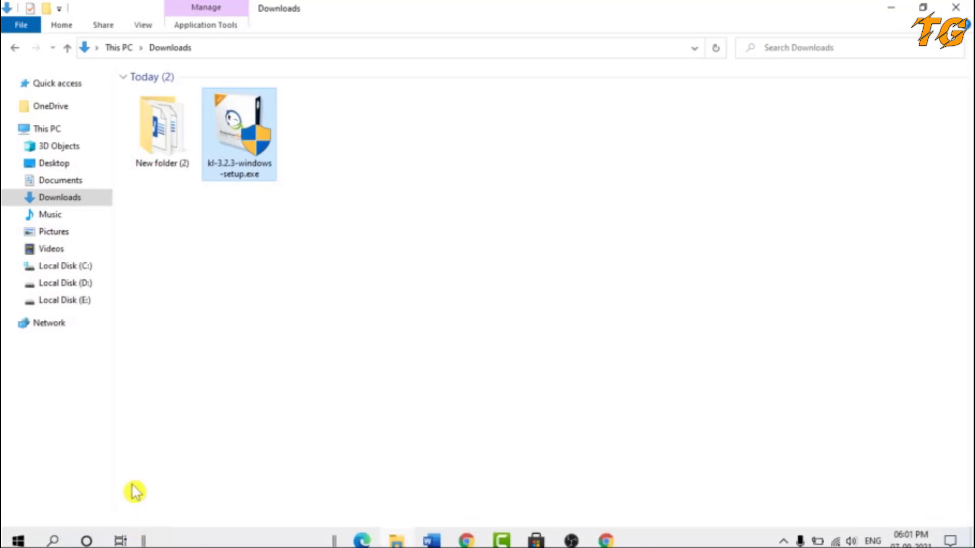
{"action": "right_click", "coordinate": [389, 191]}
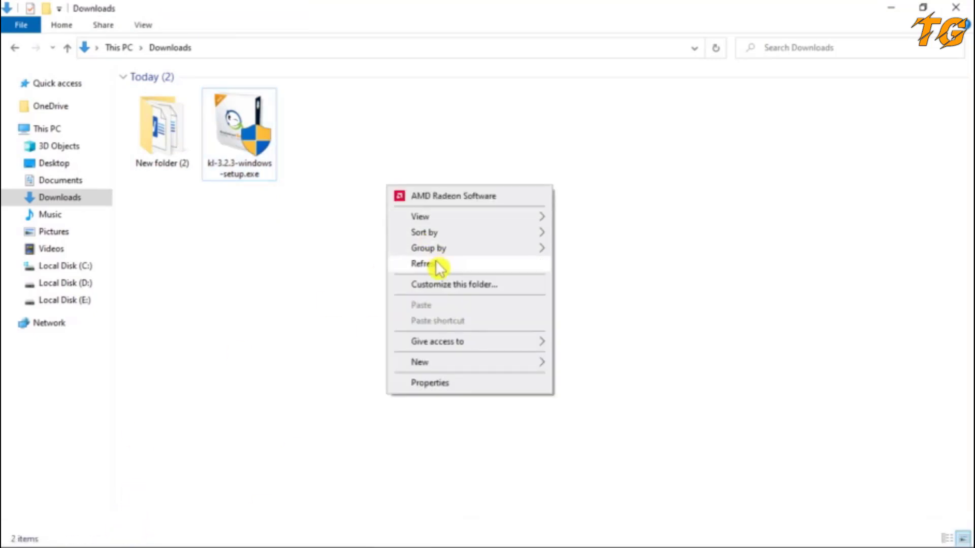
{"action": "left_click", "coordinate": [436, 264]}
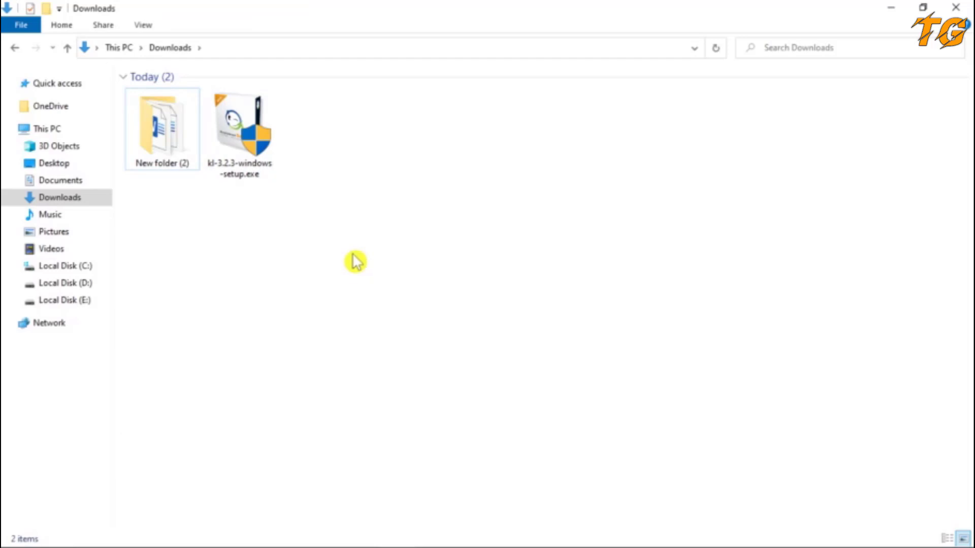
{"action": "double_click", "coordinate": [256, 150]}
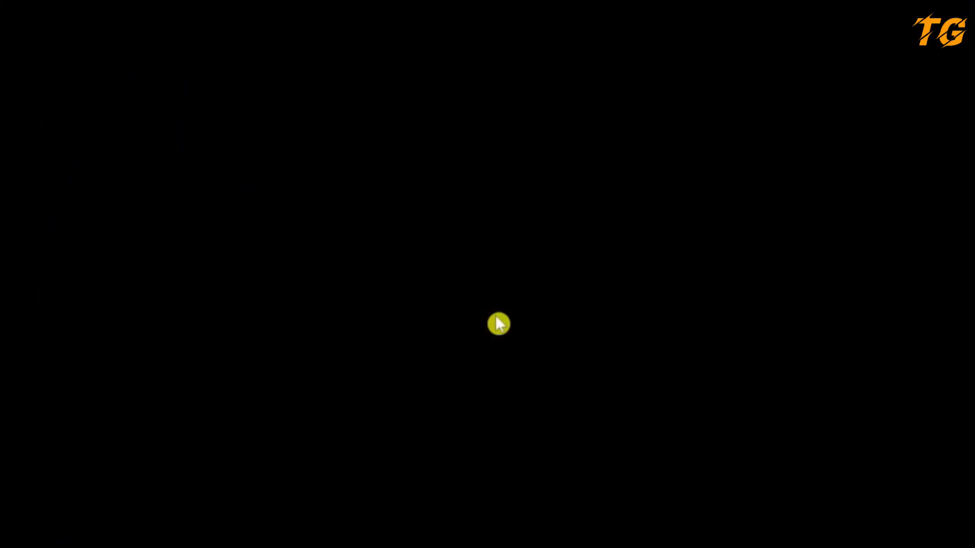
{"action": "left_click", "coordinate": [498, 323]}
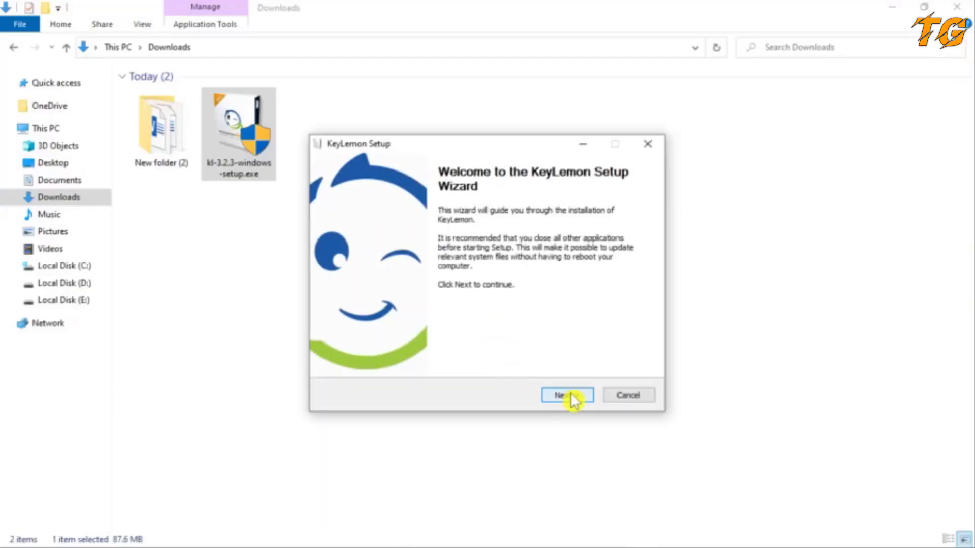
- Install KeyLemon with the license terms accepted and default options, finishing with the option to run it now
{"action": "left_click", "coordinate": [568, 396]}
{"action": "left_click", "coordinate": [331, 362]}
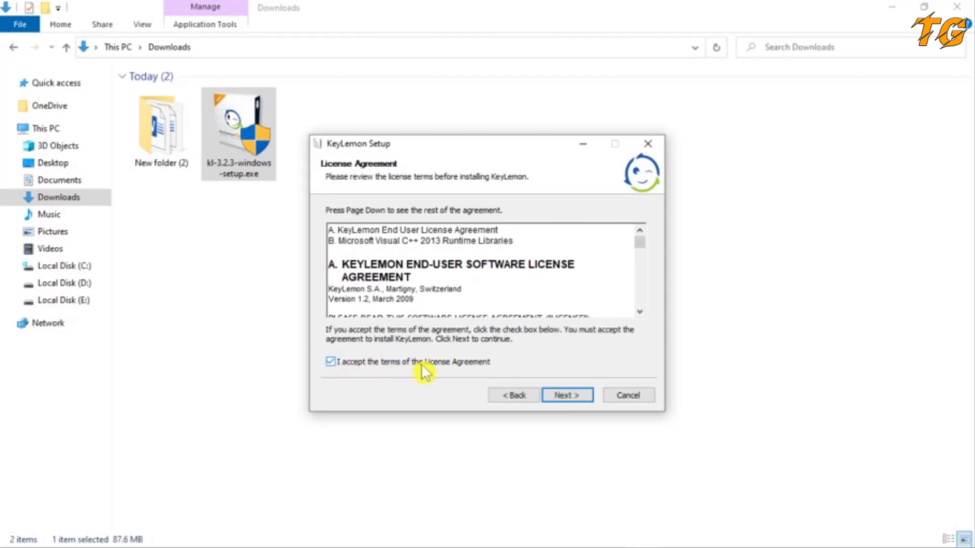
{"action": "left_click", "coordinate": [566, 399]}
{"action": "left_click", "coordinate": [566, 399]}
{"action": "left_click", "coordinate": [566, 399]}
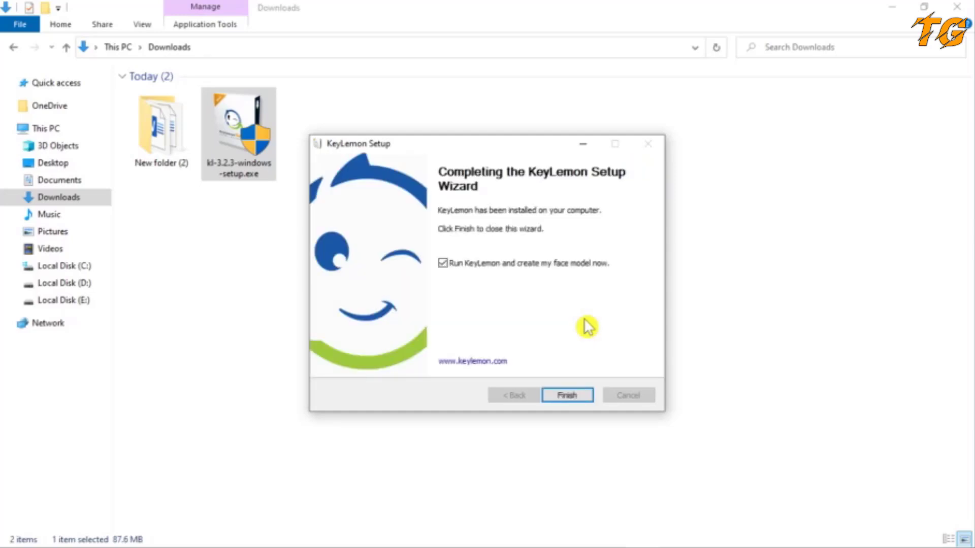
{"action": "left_click", "coordinate": [568, 395]}
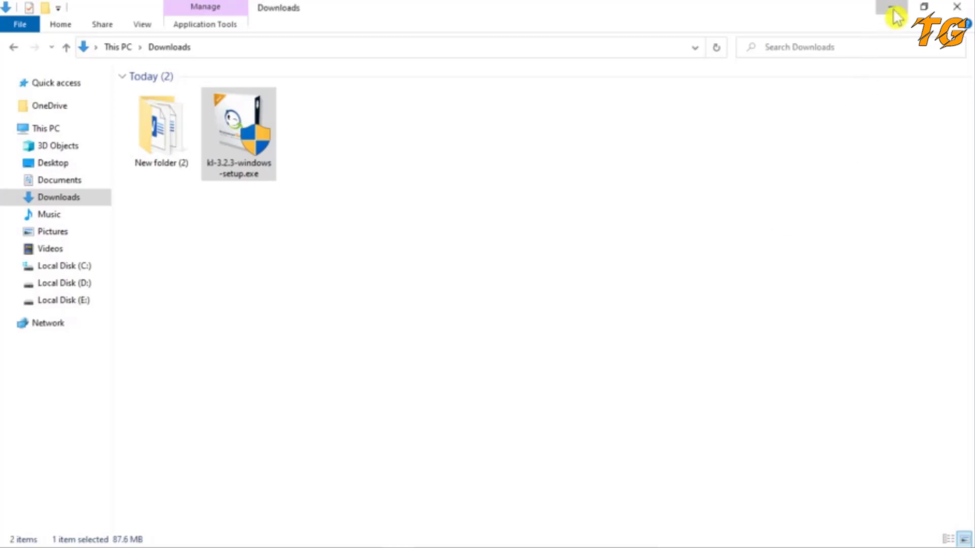
- Minimize the open windows and close the KeyLemon face model wizard without creating a model
{"action": "left_click", "coordinate": [894, 15]}
{"action": "left_click", "coordinate": [894, 16]}
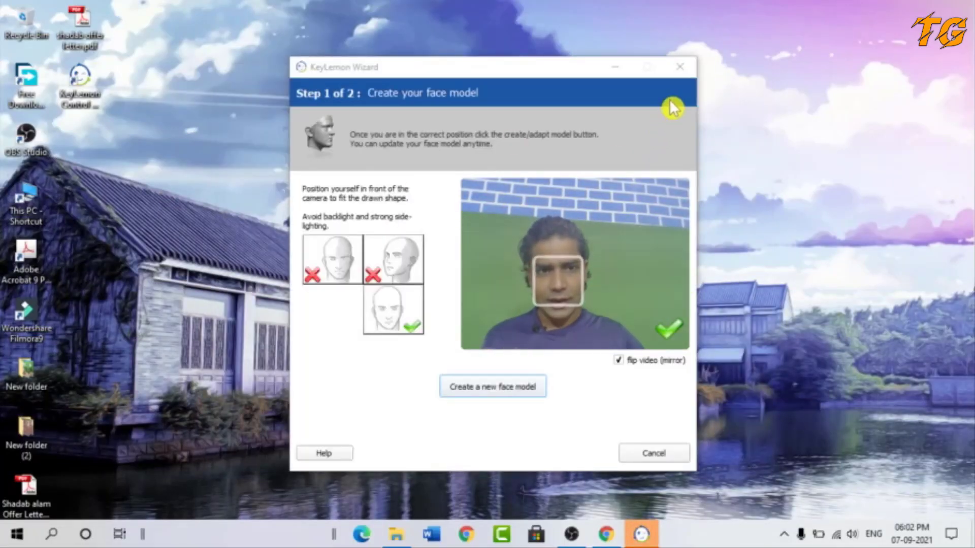
{"action": "left_click", "coordinate": [680, 66]}
{"action": "left_click", "coordinate": [512, 289]}
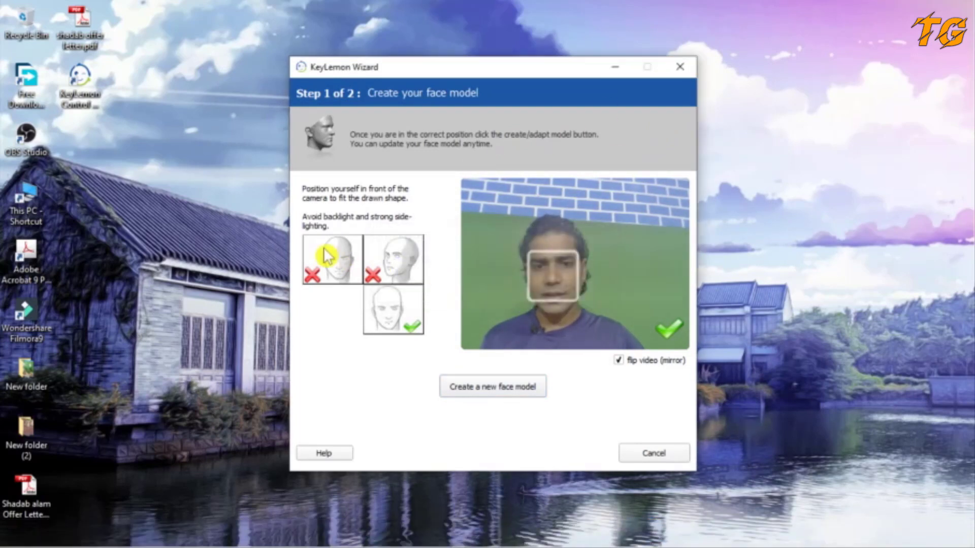
{"action": "right_click", "coordinate": [256, 187]}
{"action": "left_click", "coordinate": [302, 252]}
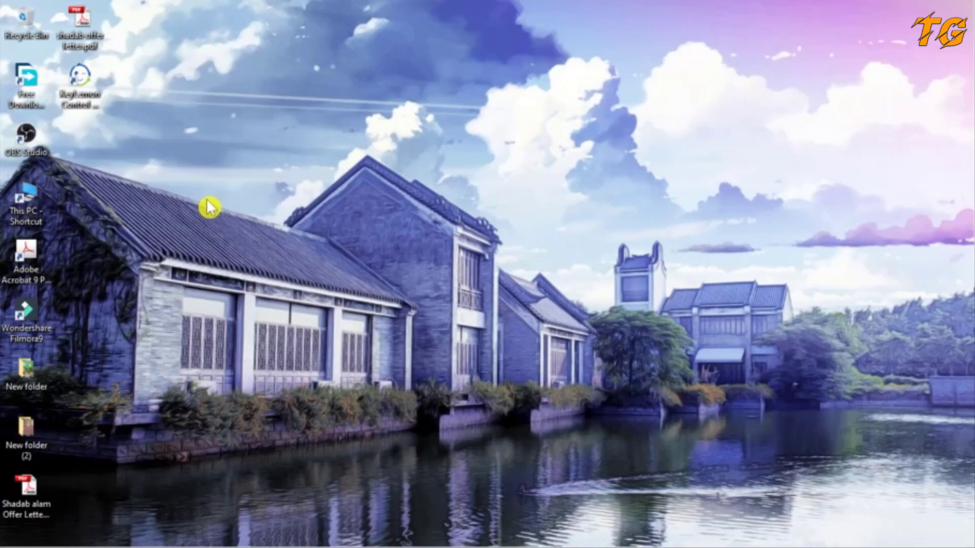
- Open KeyLemon Control Center from the desktop and create a new face model from the camera for a face profile
{"action": "left_click", "coordinate": [83, 89]}
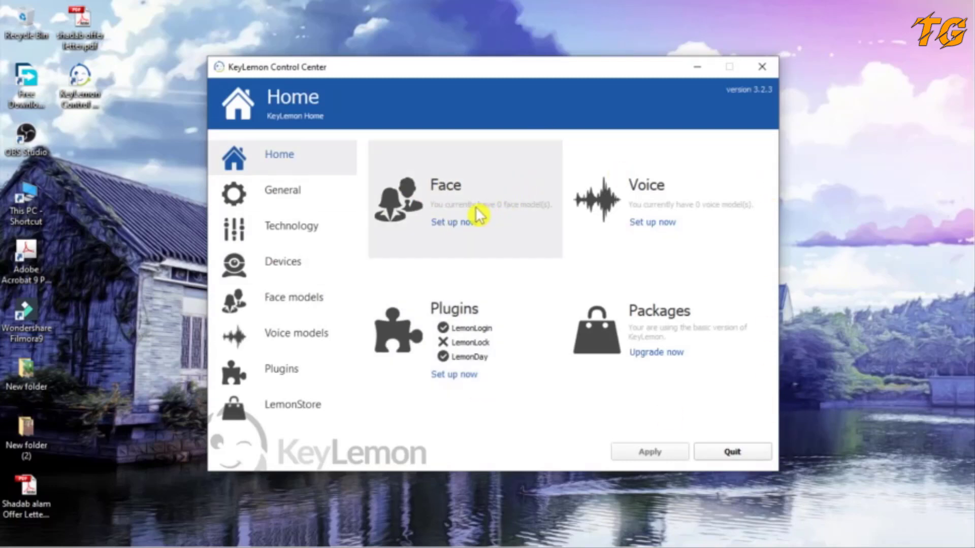
{"action": "left_click", "coordinate": [452, 224]}
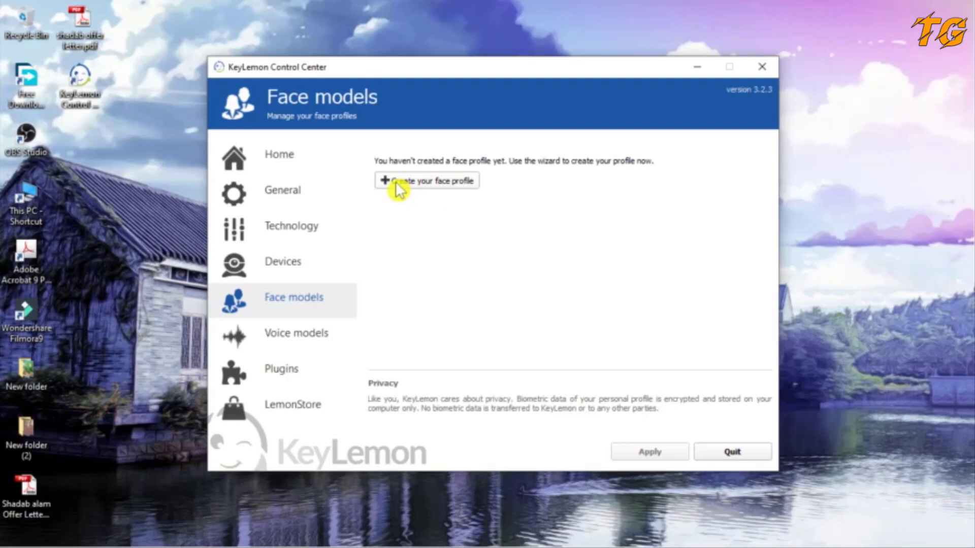
{"action": "left_click", "coordinate": [438, 189]}
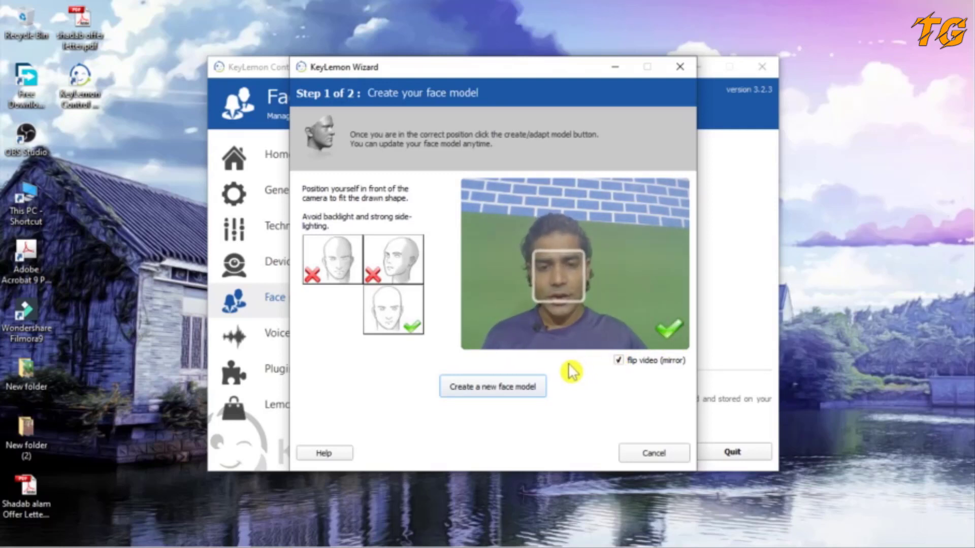
{"action": "left_click", "coordinate": [509, 393]}
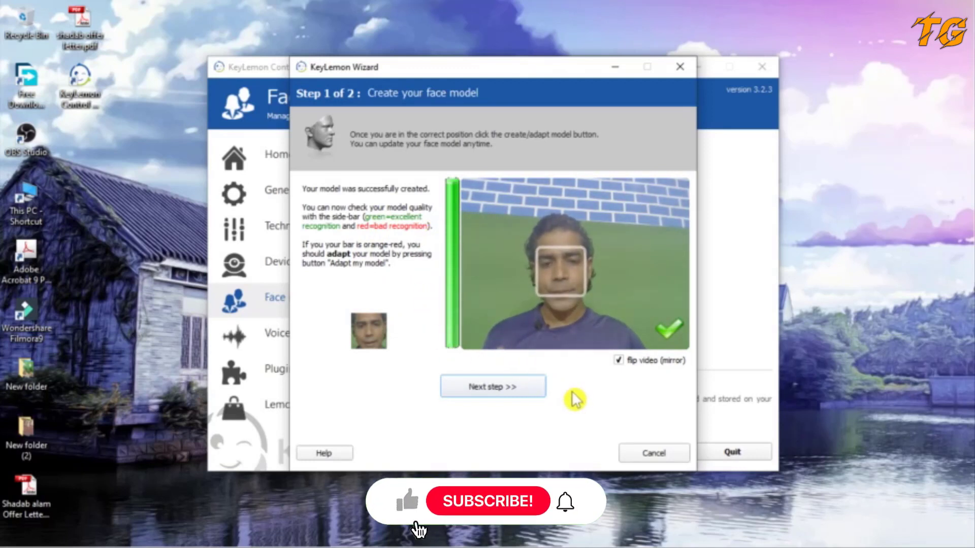
{"action": "left_click", "coordinate": [493, 386]}
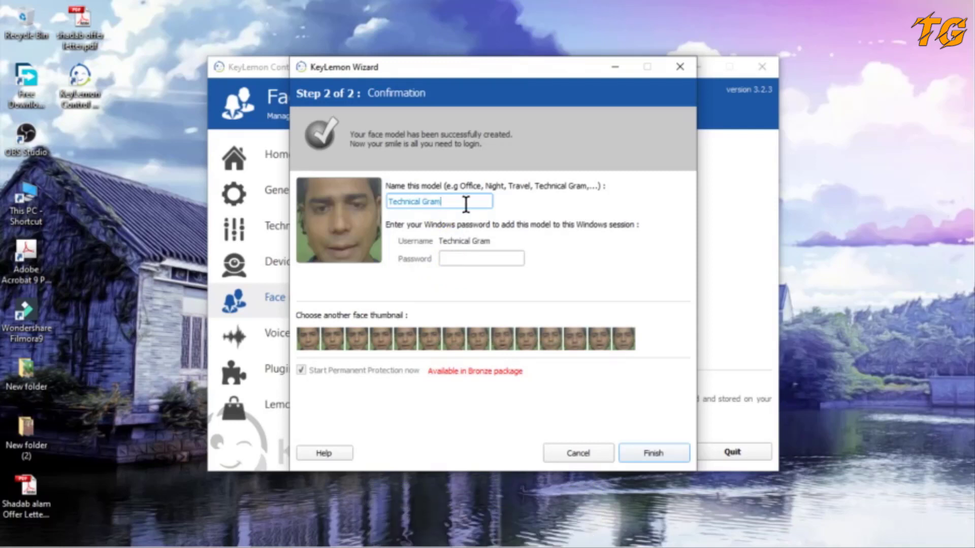
- Keep the suggested face model name, enter the Windows account password and finish the face profile
{"action": "left_click_drag", "start_coordinate": [466, 204], "coordinate": [394, 208]}
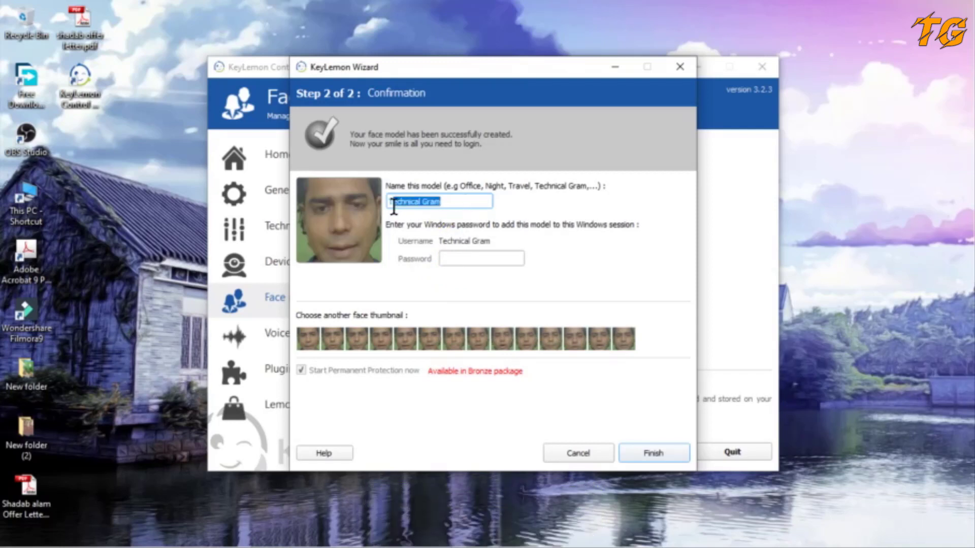
{"action": "left_click", "coordinate": [466, 258]}
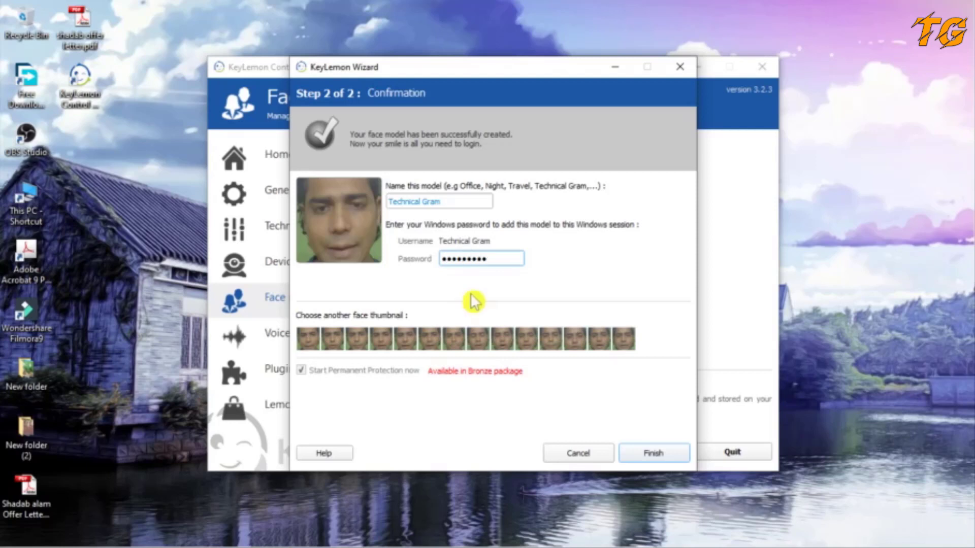
{"action": "left_click", "coordinate": [651, 453]}
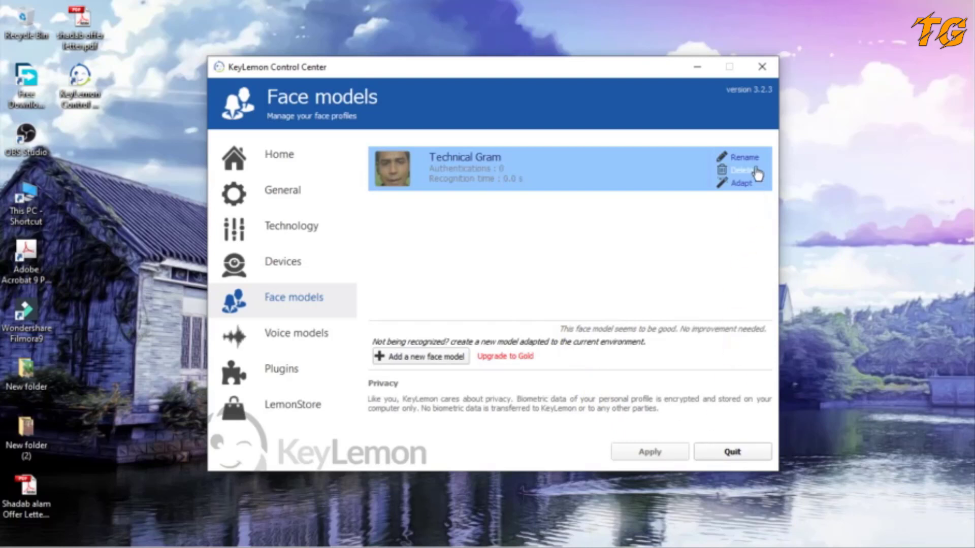
- Close KeyLemon Control Center and open the Windows Start menu from the desktop
{"action": "left_click", "coordinate": [764, 71]}
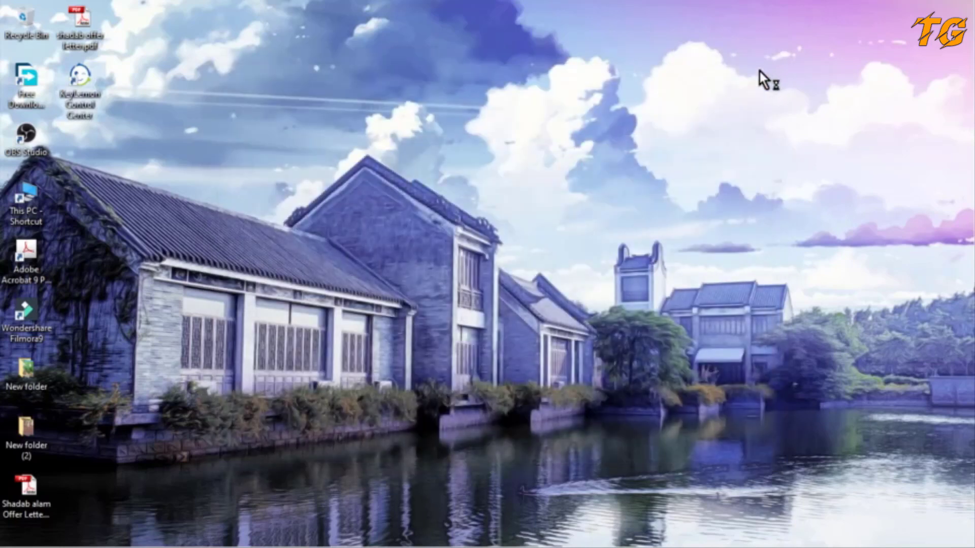
{"action": "right_click", "coordinate": [306, 276]}
{"action": "left_click", "coordinate": [307, 278]}
{"action": "mouse_move", "coordinate": [20, 540]}
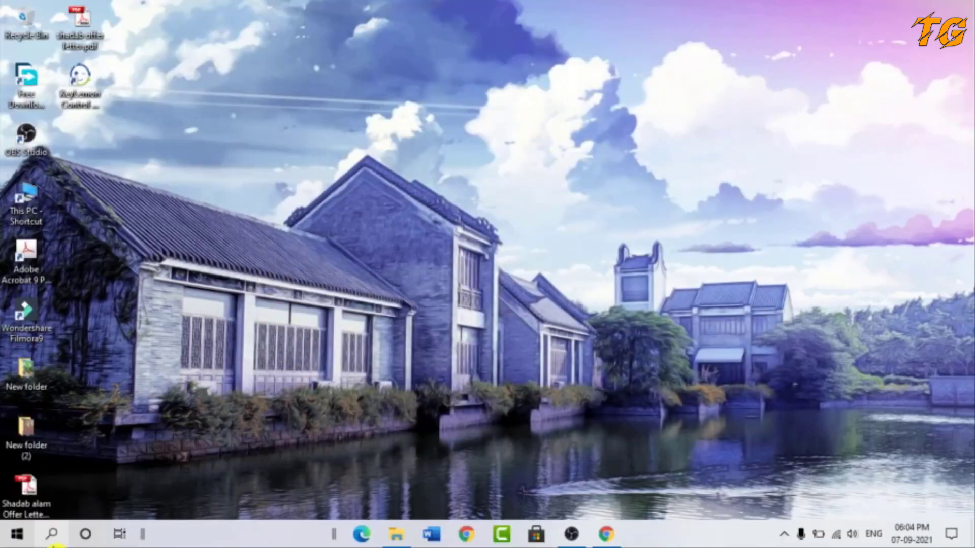
{"action": "left_click", "coordinate": [21, 539]}
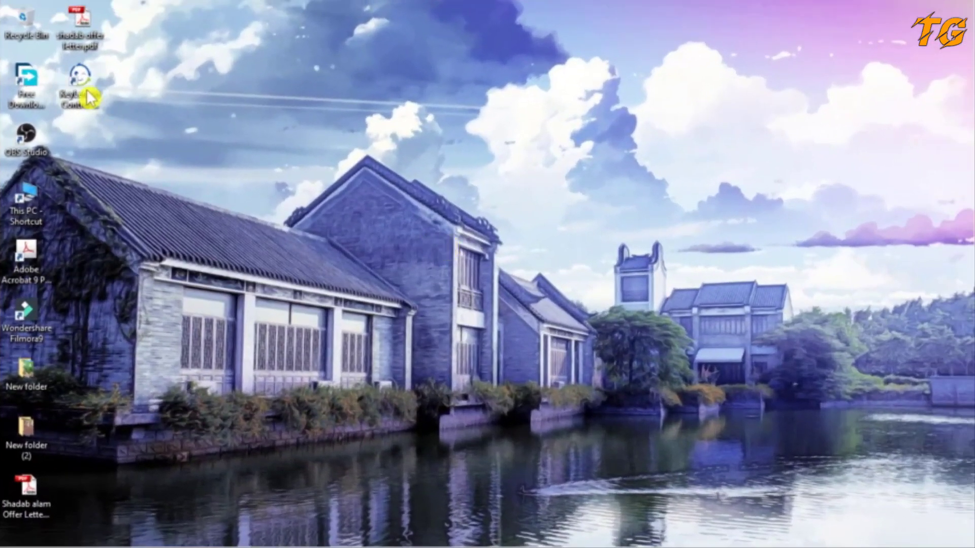
- Examine the voice model enrollment wizard in KeyLemon Control Center and close both windows without recording
{"action": "double_click", "coordinate": [79, 80]}
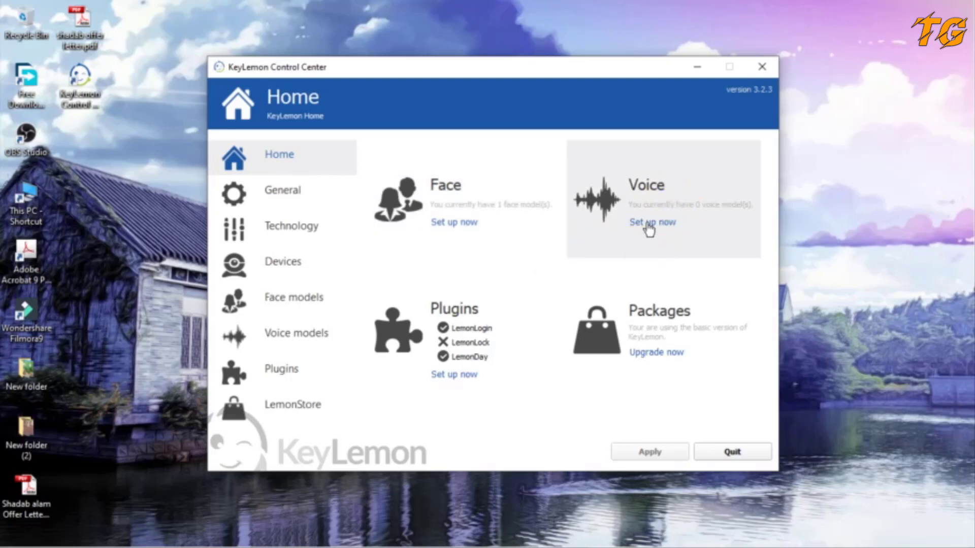
{"action": "left_click", "coordinate": [649, 223]}
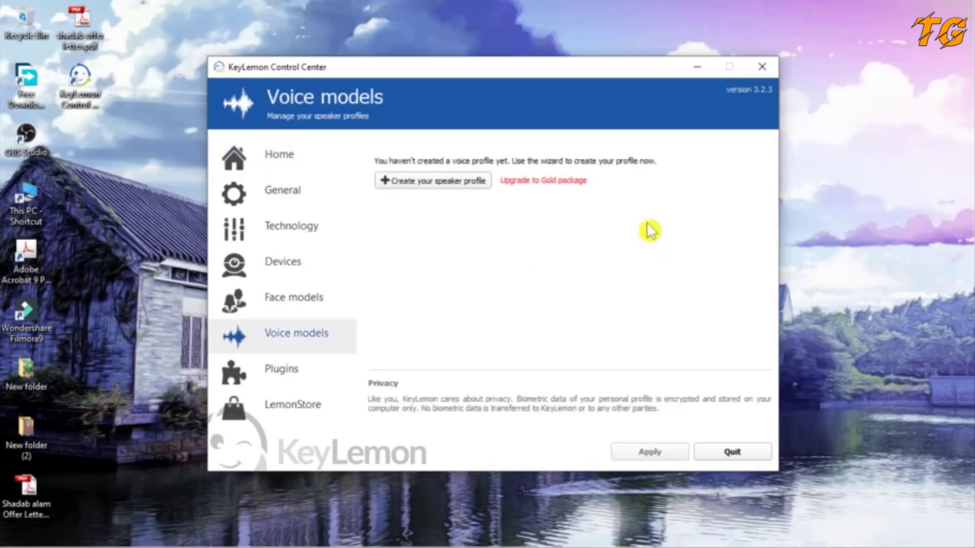
{"action": "left_click", "coordinate": [441, 184]}
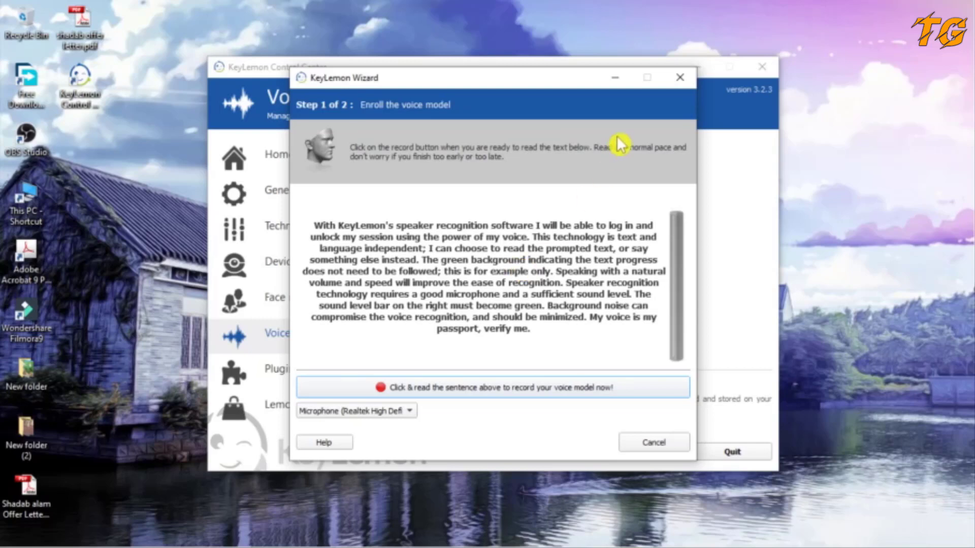
{"action": "left_click", "coordinate": [680, 78]}
{"action": "left_click", "coordinate": [762, 67]}
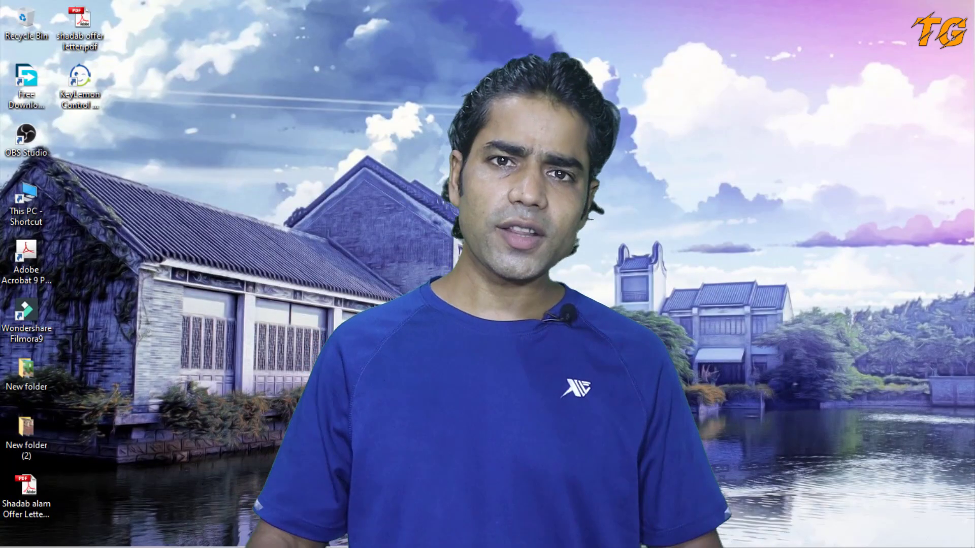